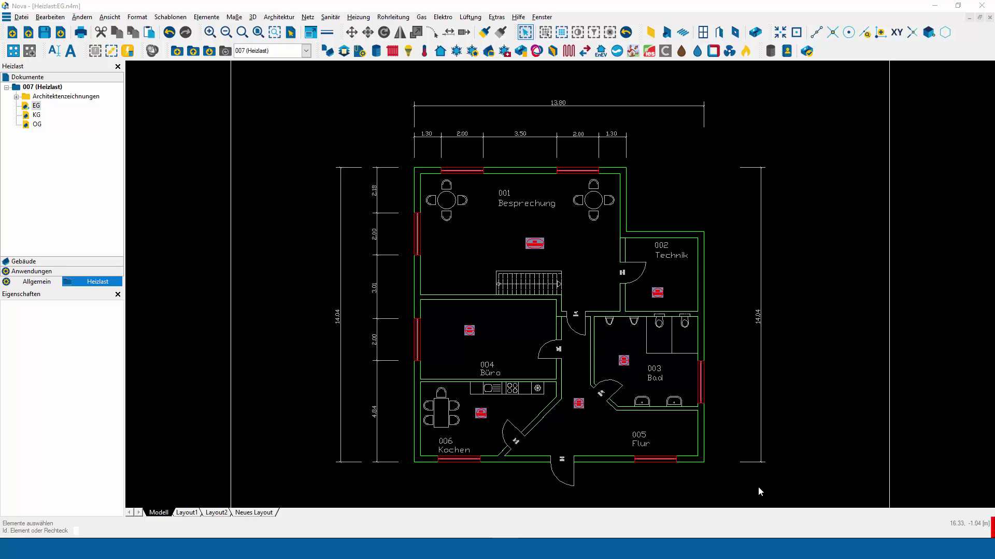
scroll(505, 326, up, 3)
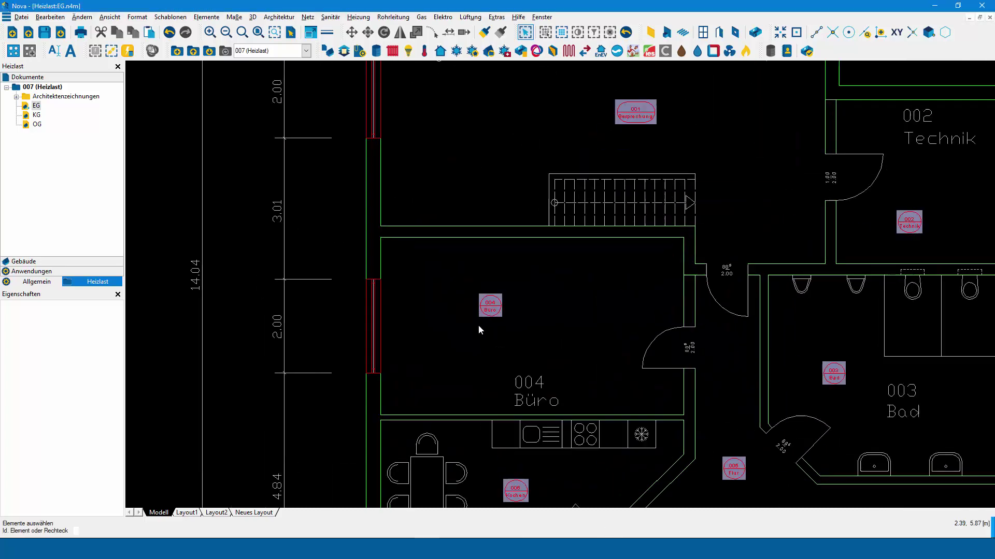
scroll(477, 325, up, 2)
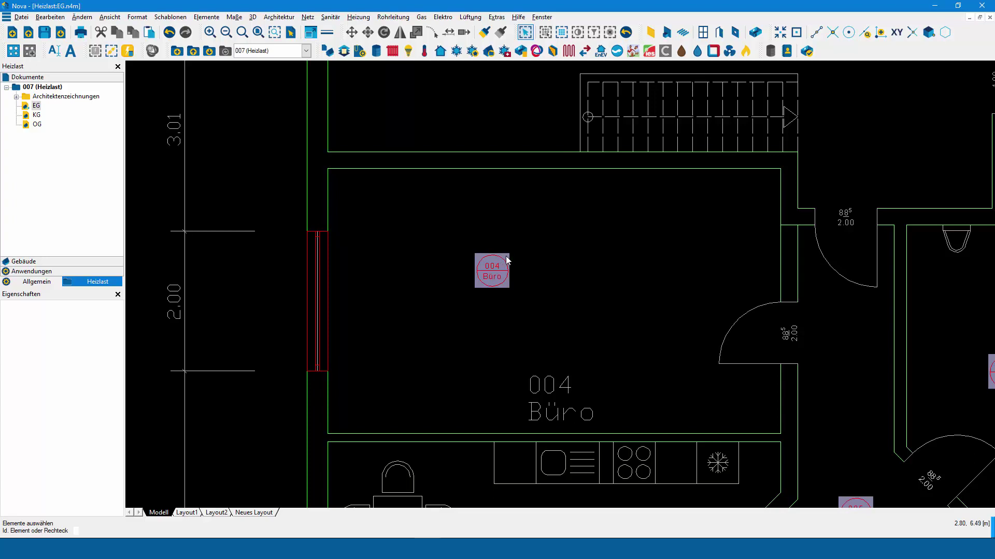
- Show room 004 Büro's heat-load distribution in the floor-heating module: 536 W demand, 498 W covered
click(569, 51)
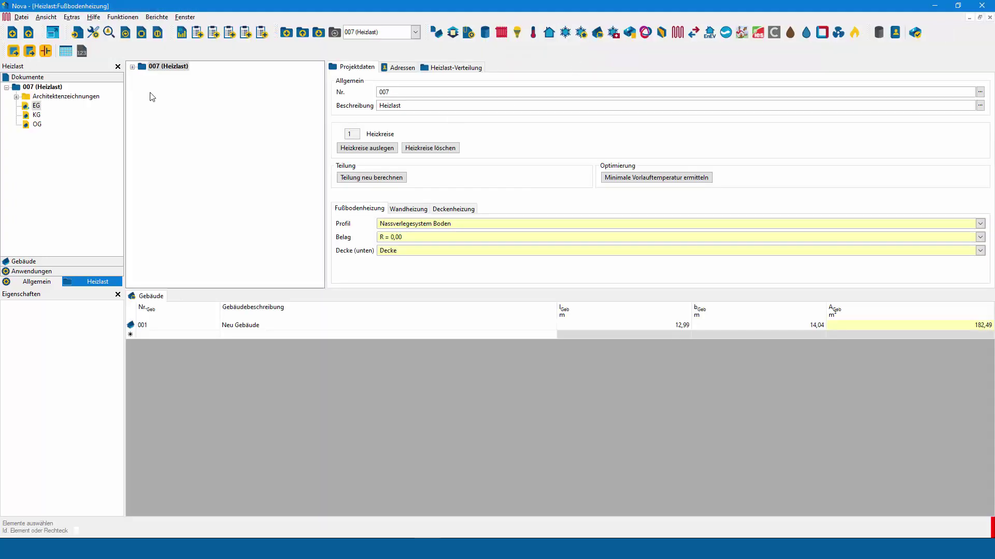
click(132, 67)
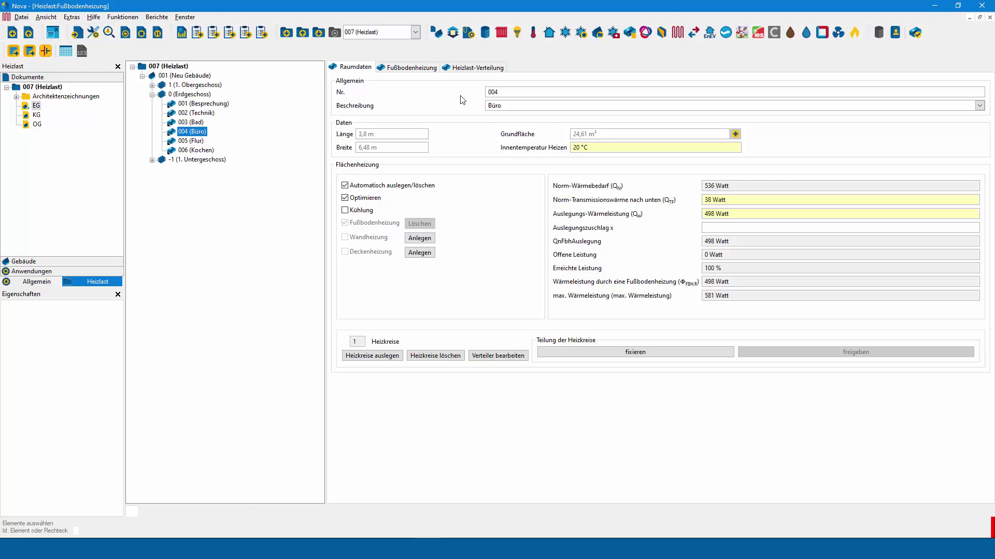
click(472, 71)
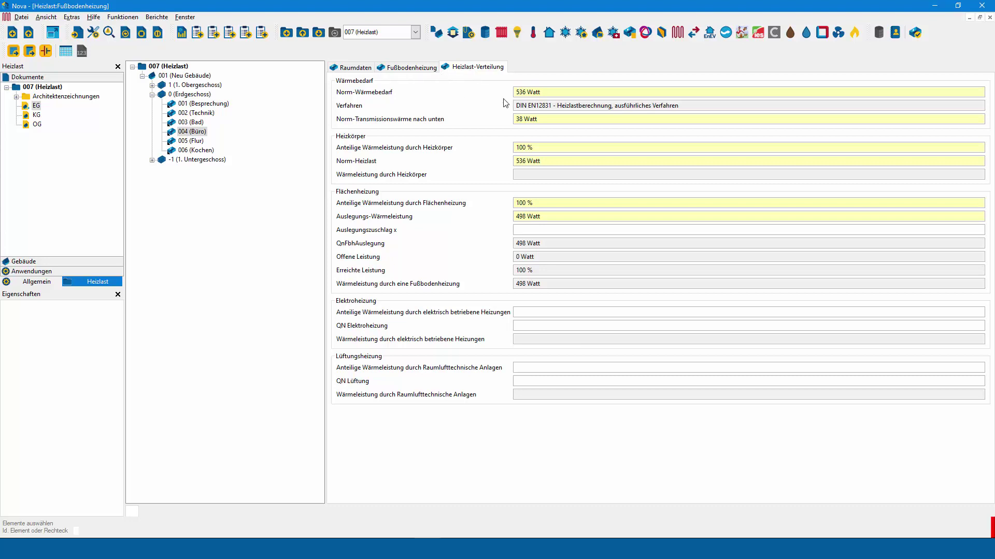
click(551, 94)
drag(551, 94, 502, 94)
click(550, 216)
click(559, 120)
drag(557, 219, 479, 214)
- Review 004 Büro's underfloor design and the system surface-heating settings' 40 °C standard flow temperature
click(415, 69)
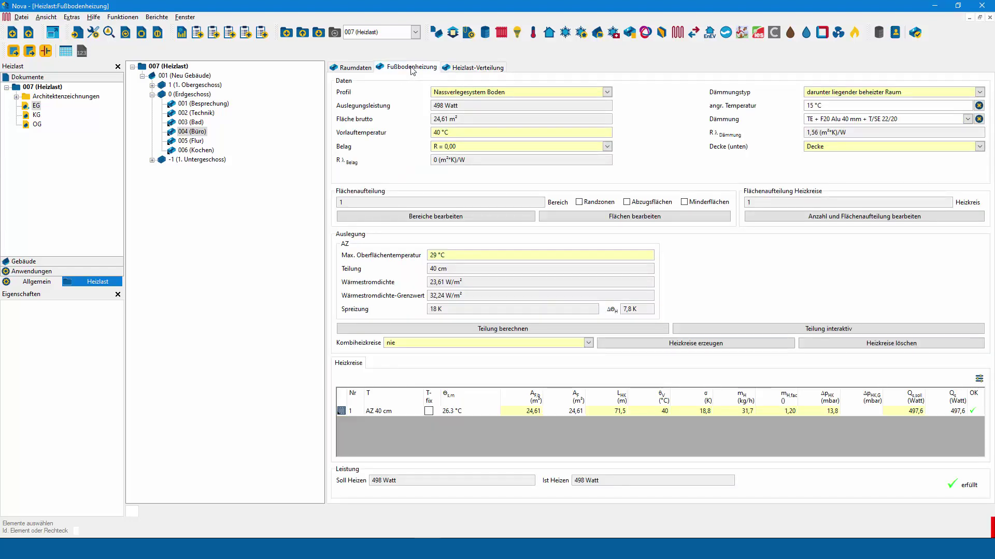
click(436, 135)
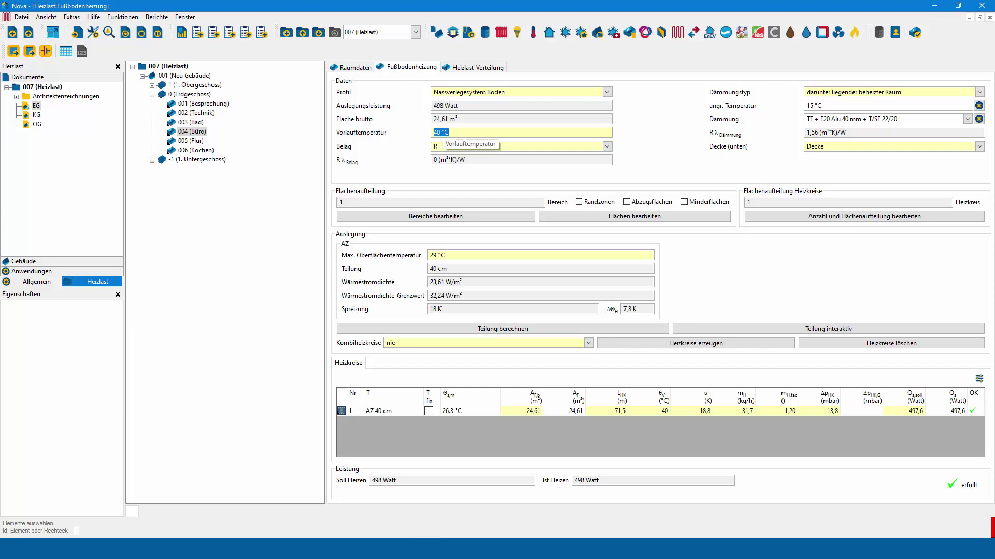
click(94, 33)
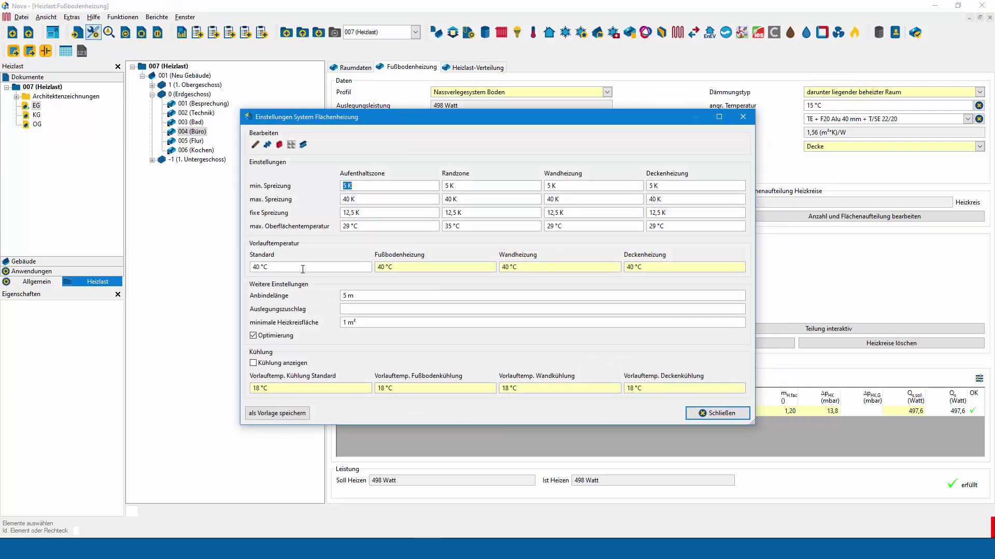
click(261, 268)
click(727, 412)
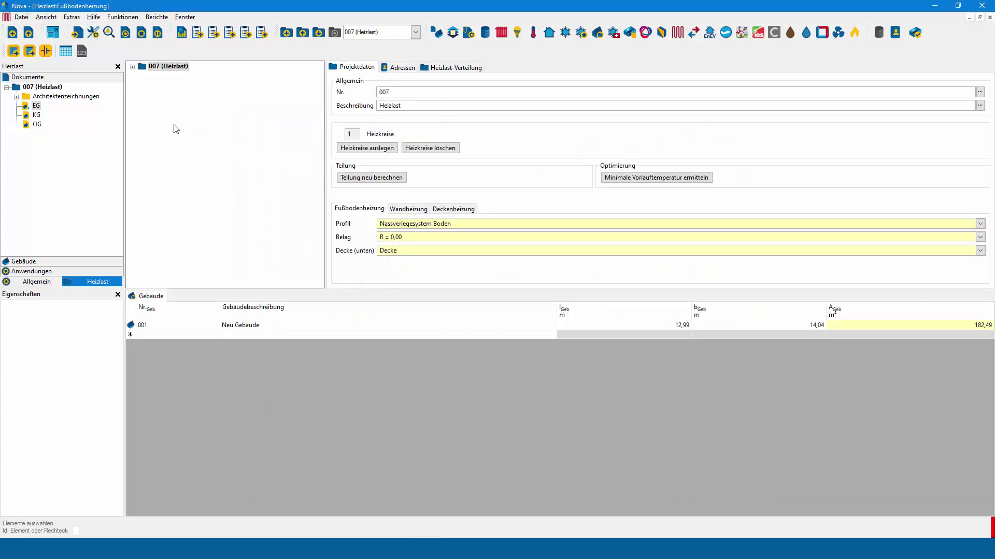
click(132, 66)
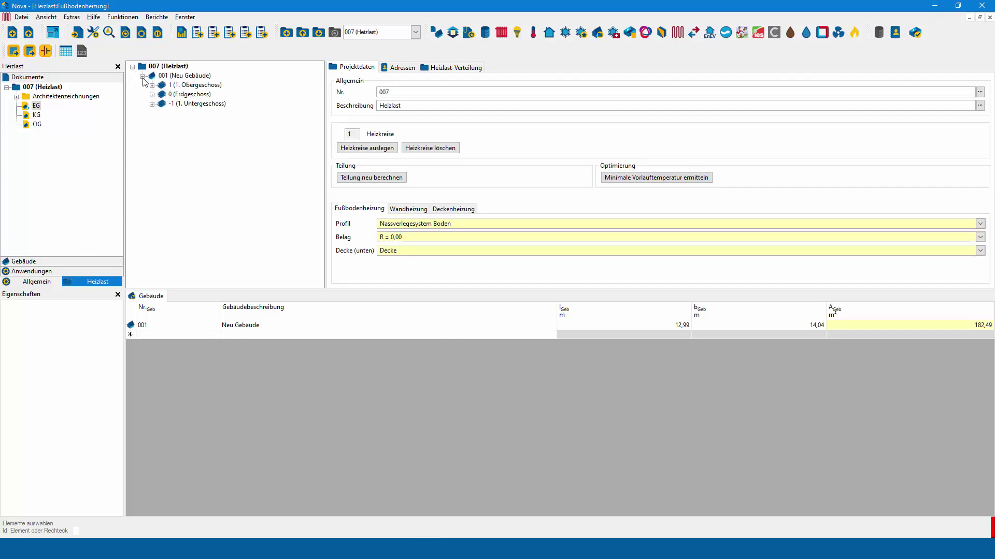
click(152, 95)
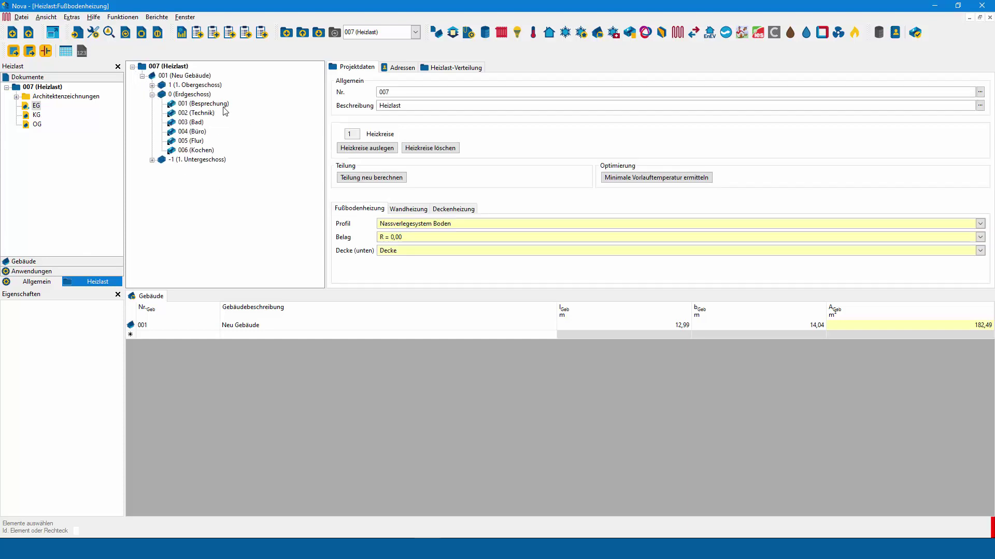
click(207, 131)
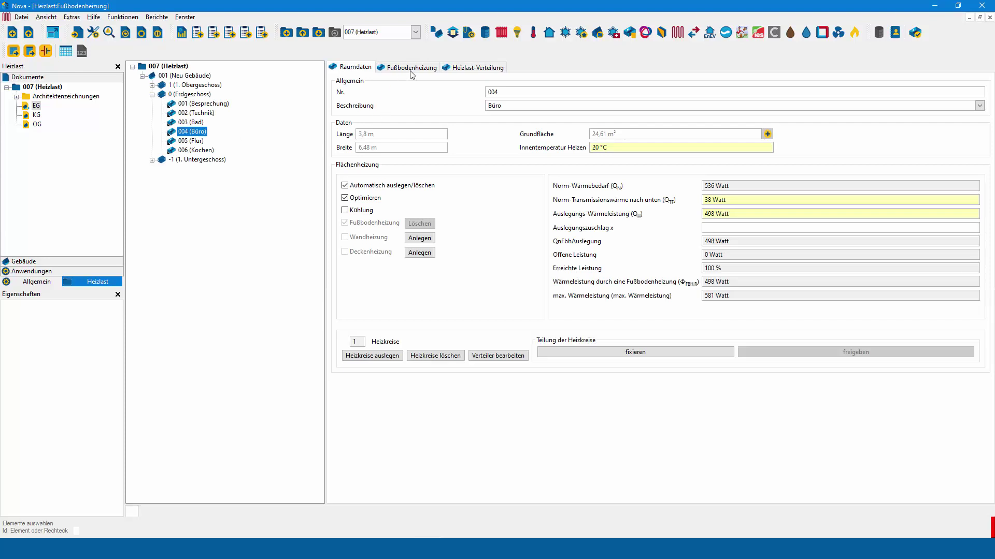
click(413, 69)
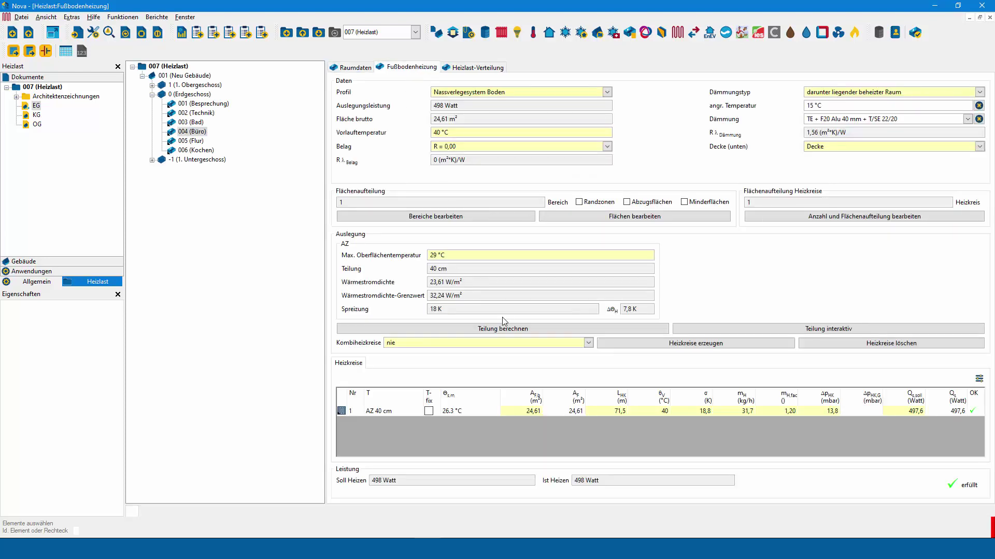
click(745, 332)
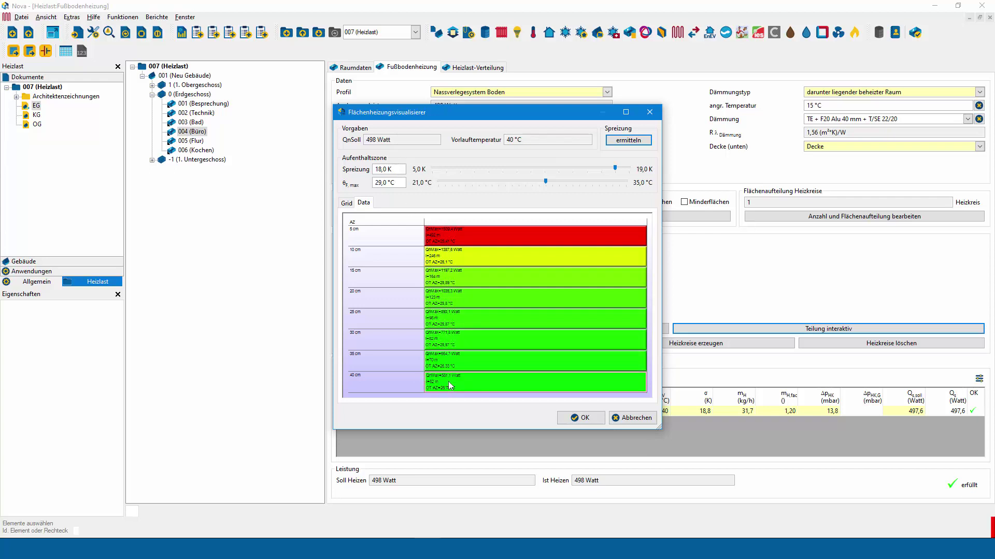
click(590, 419)
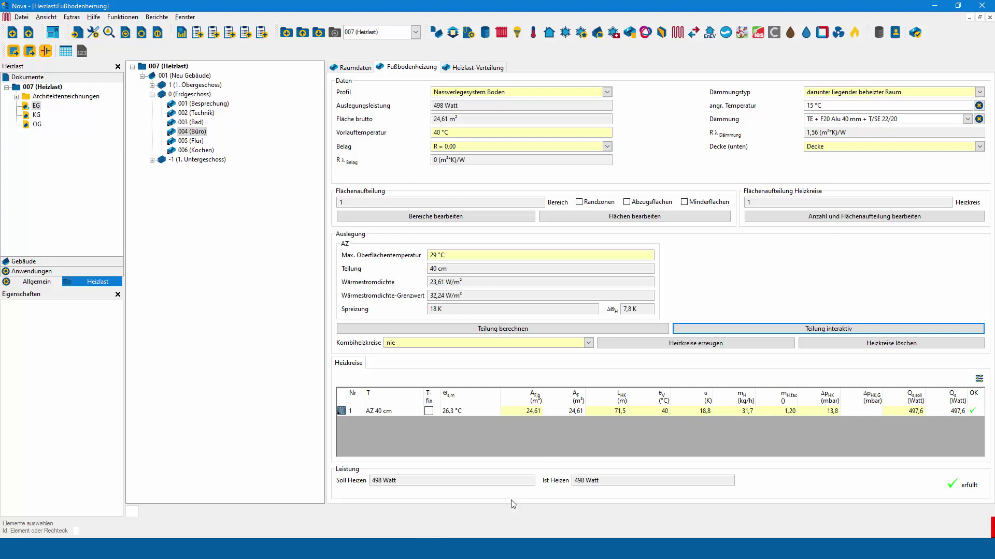
- In Excel, inspect the mass-flow inputs (1,1617, 40 °C, 18,8 K) and formulas in G12, G13, G15
key(alt+Tab)
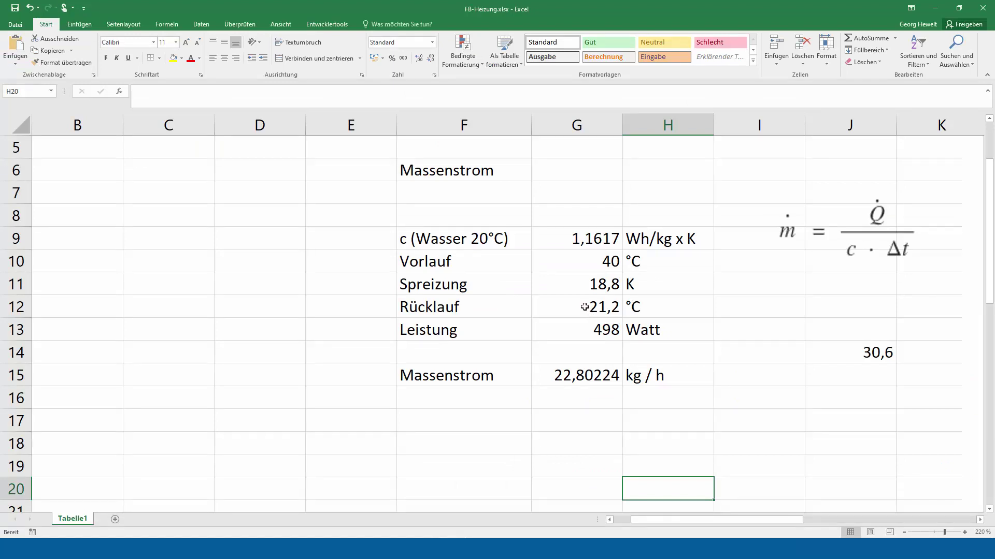
click(572, 238)
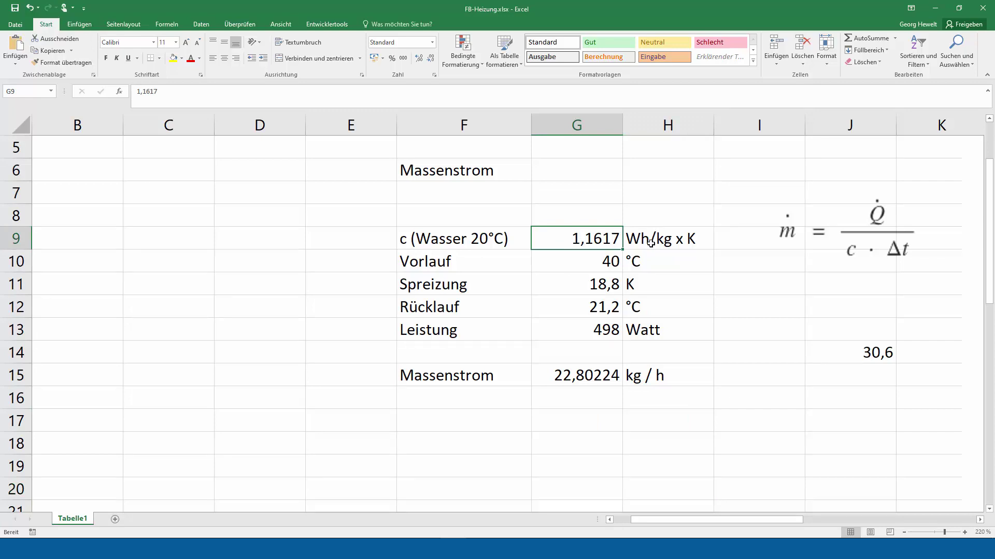
click(589, 263)
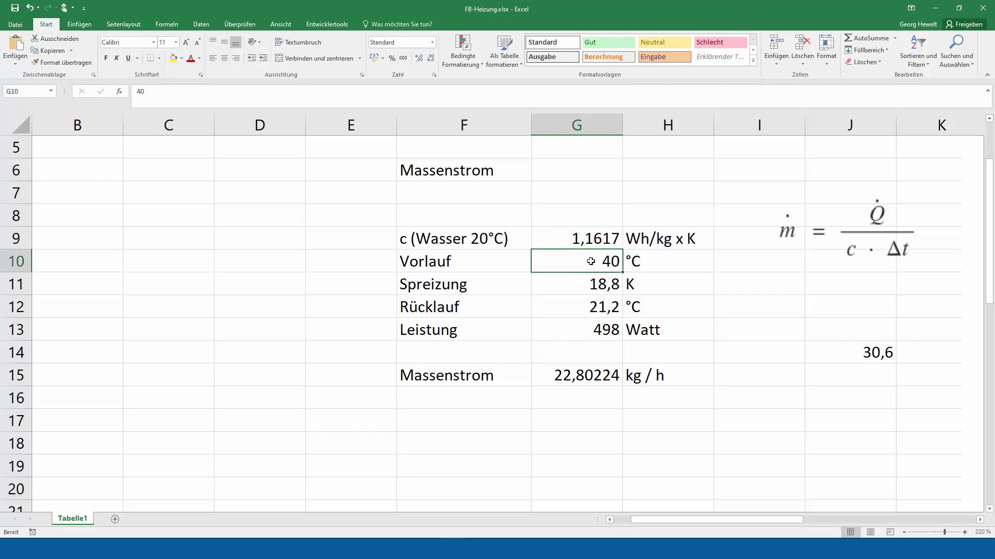
click(586, 284)
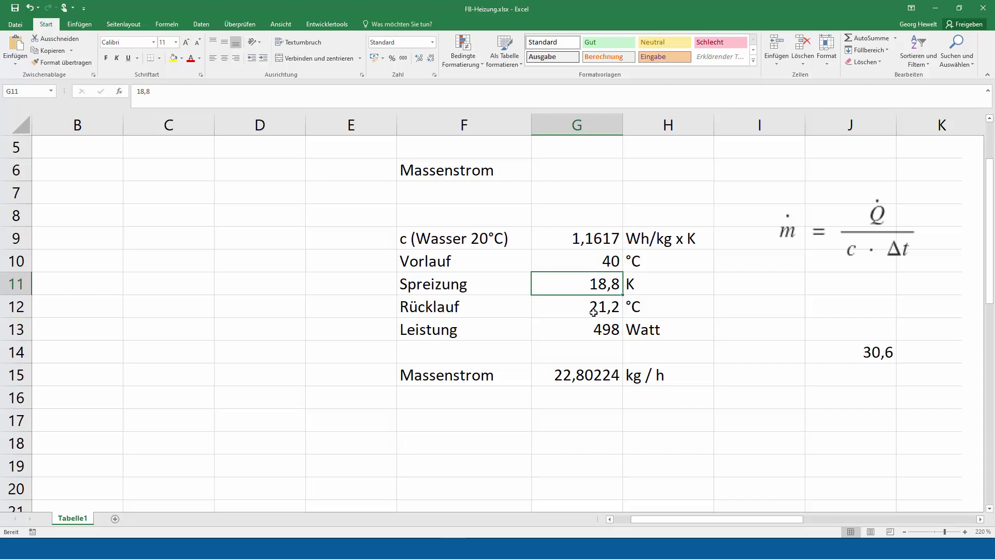
click(594, 310)
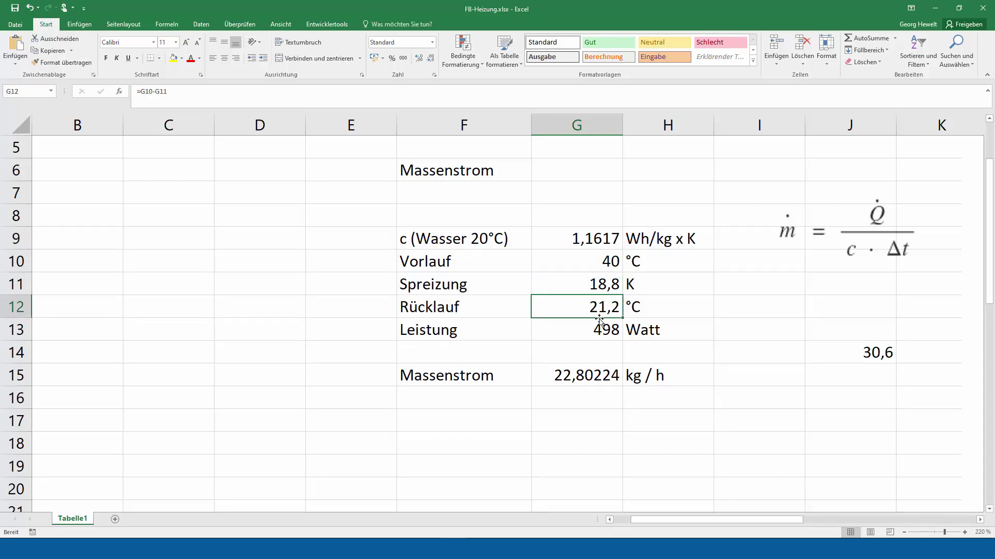
click(598, 334)
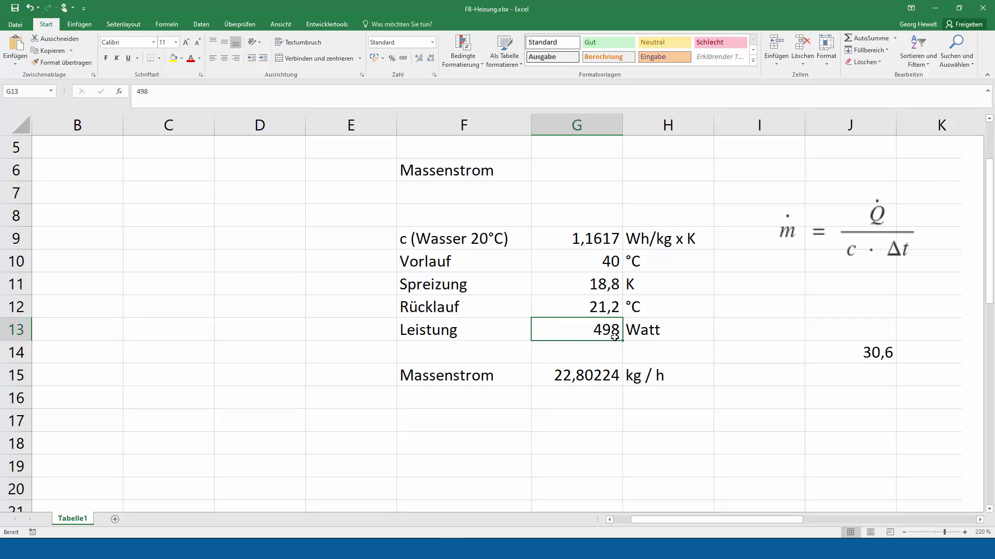
click(596, 374)
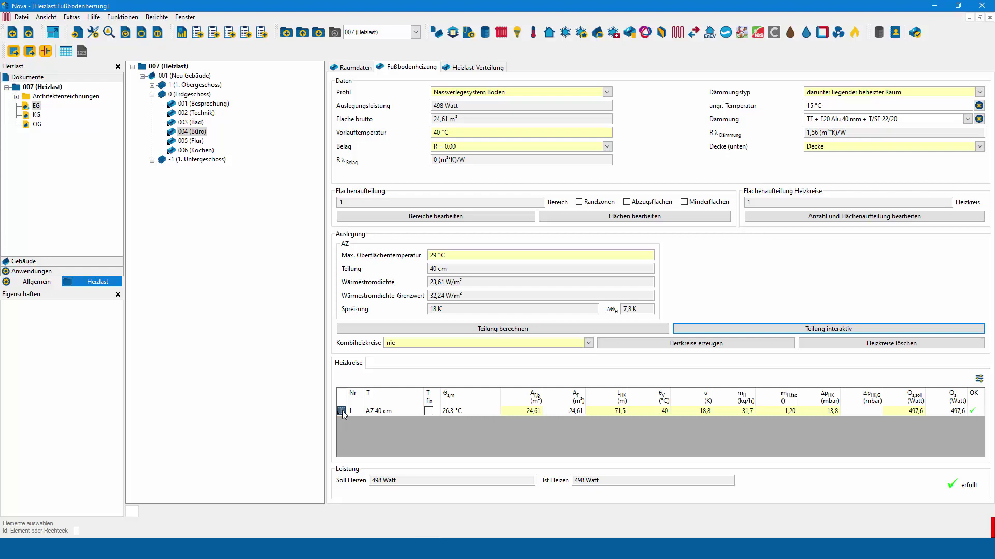
- Set heating circuit 1's Anbindelänge to 0 m, cutting pipe length to 61,5 m and 27,3 kg/h
double_click(341, 411)
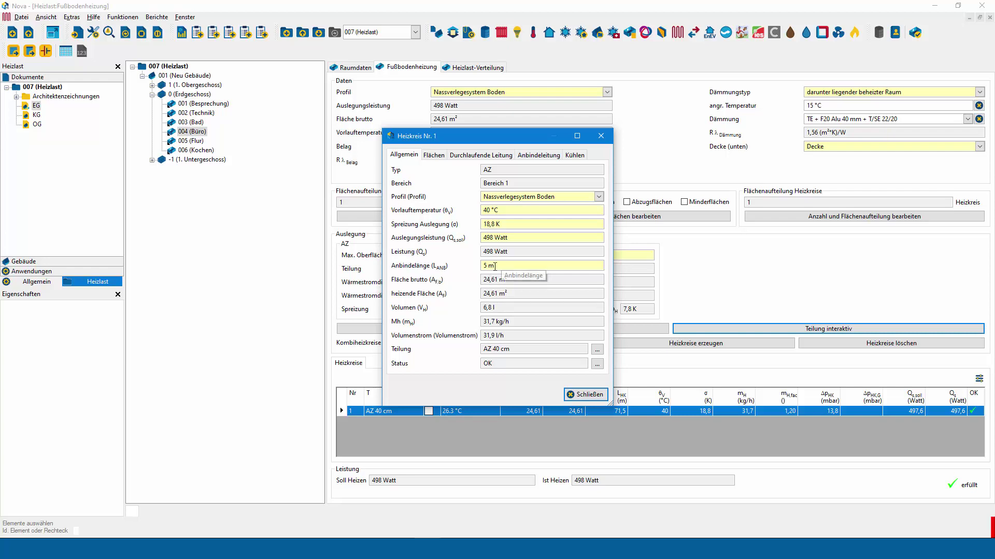
drag(495, 267, 469, 266)
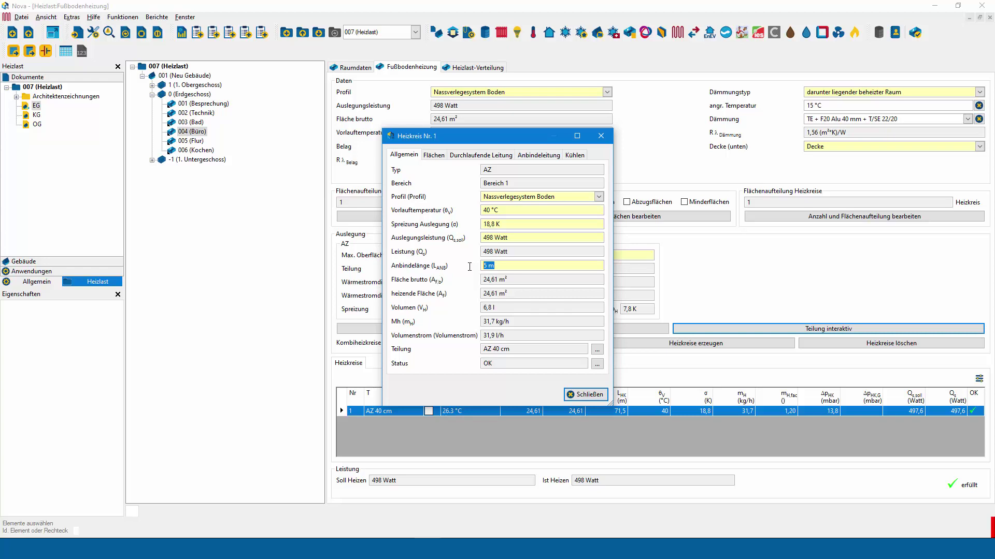
text(0)
click(547, 237)
click(588, 395)
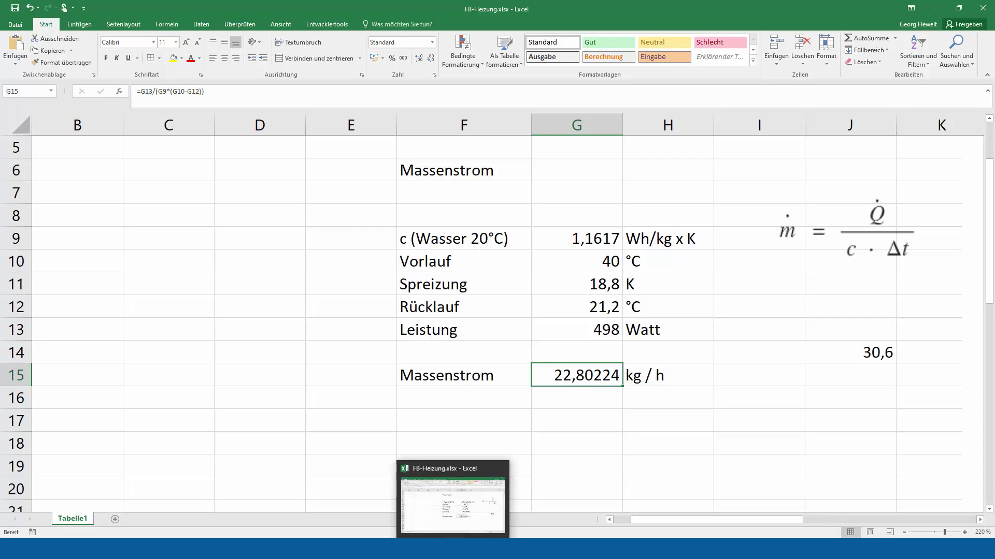
click(454, 549)
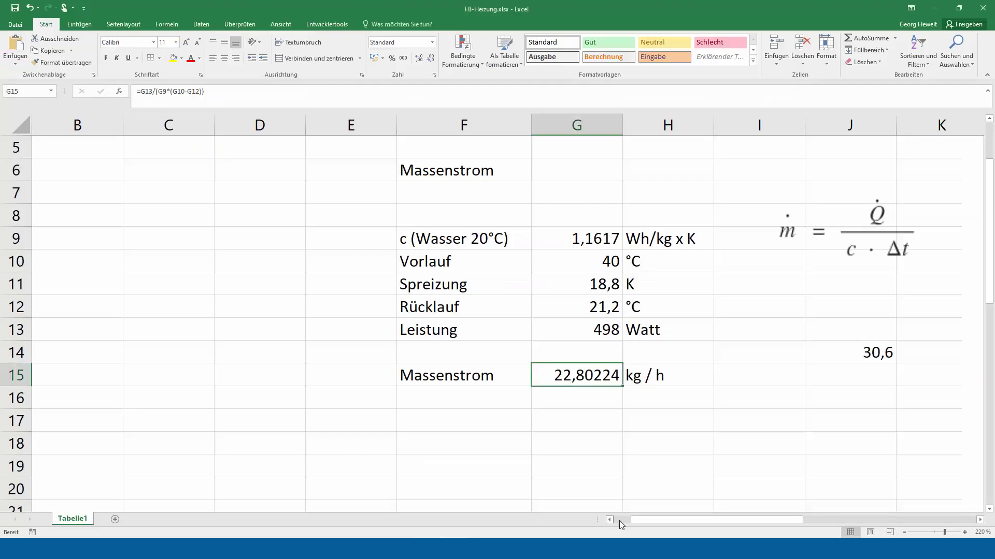
drag(620, 521, 641, 518)
ctrl+scroll(641, 429, down, 1)
ctrl+scroll(641, 429, down, 1)
ctrl+scroll(641, 429, down, 1)
ctrl+scroll(641, 428, down, 1)
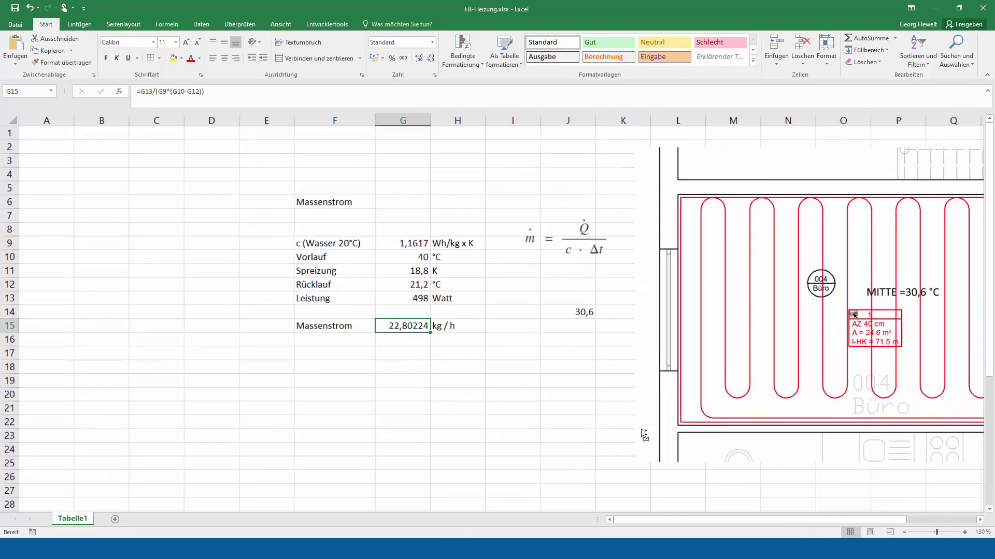
ctrl+scroll(641, 429, down, 3)
drag(663, 519, 726, 518)
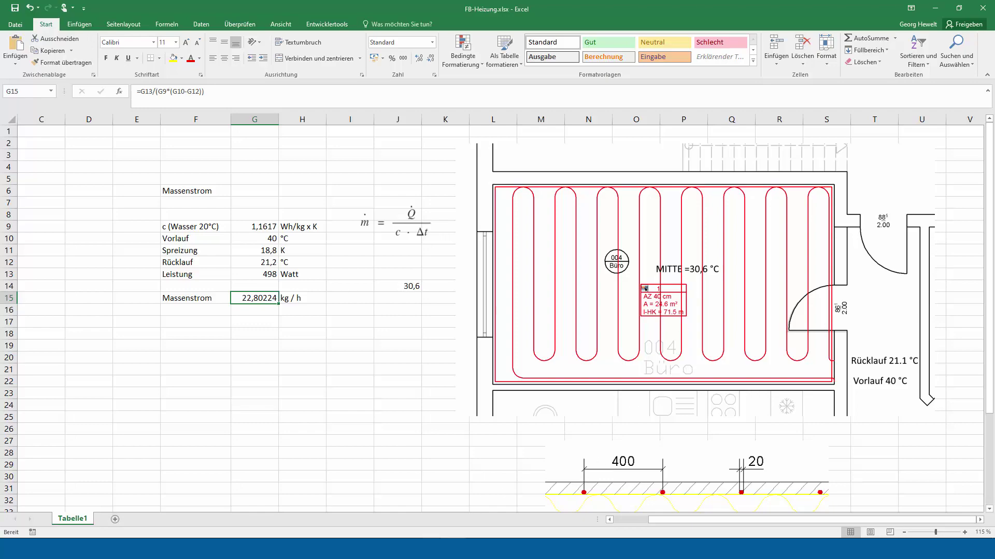
click(466, 538)
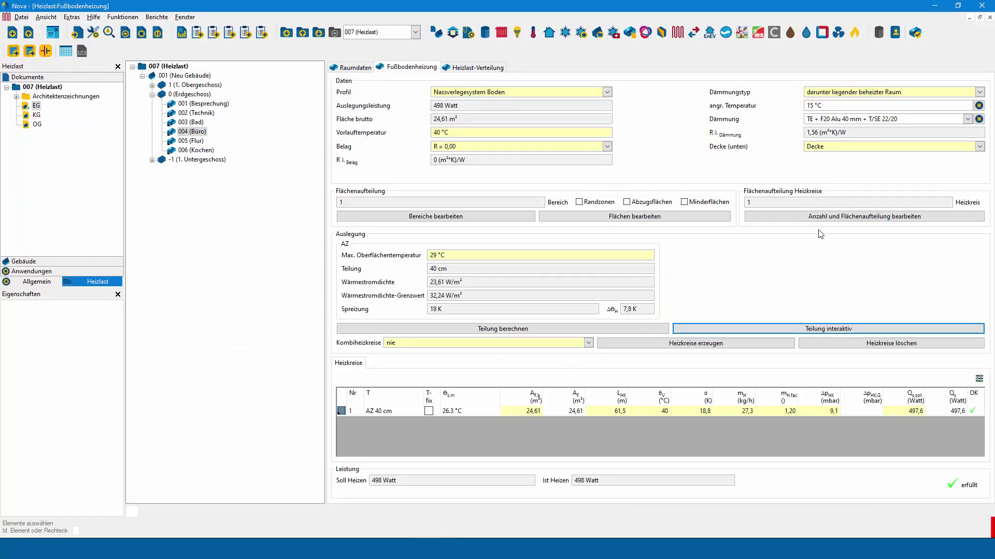
- Set the room-below temperature to 30,6 °C, dropping mass flow to 17,7 kg/h, then go to Excel
click(841, 106)
text(30,6)
key(Tab)
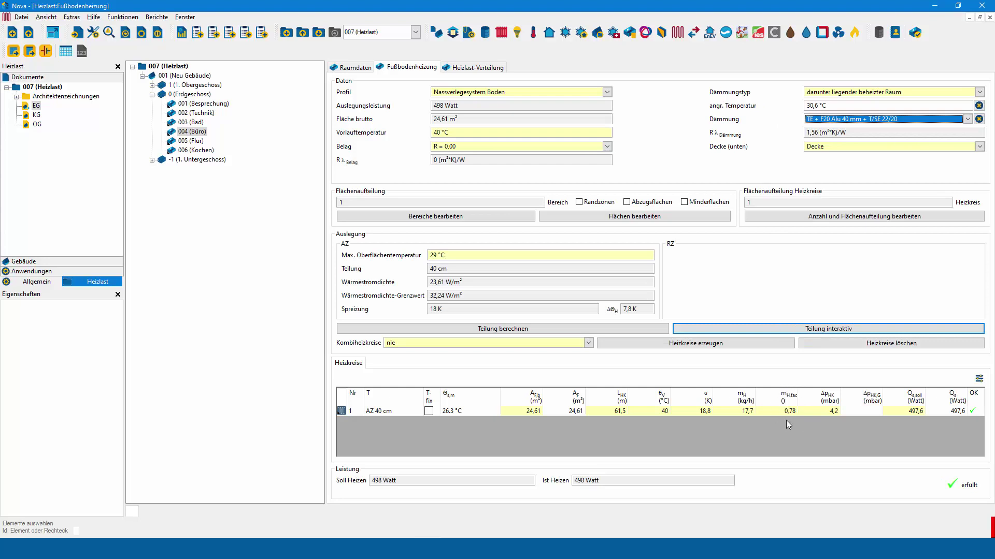
mouse_move(787, 412)
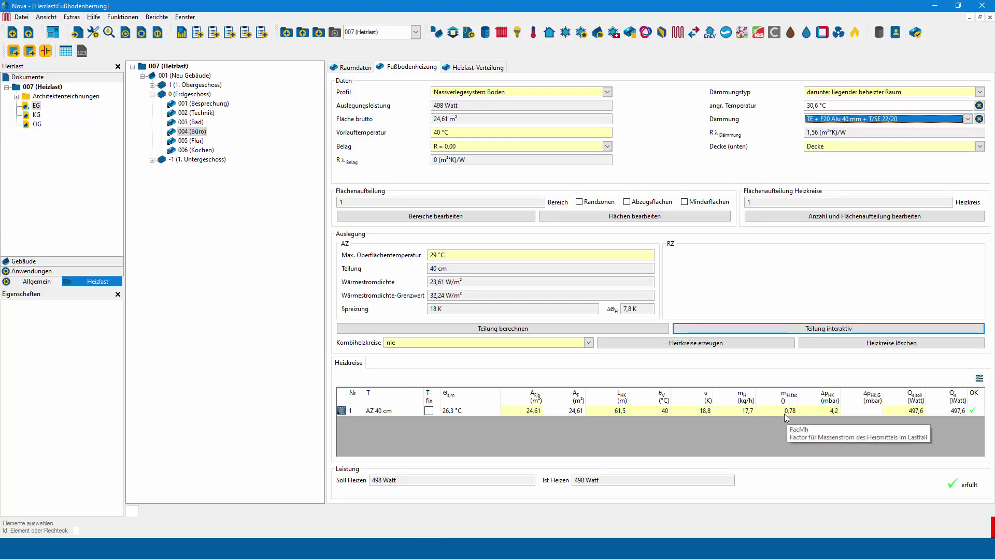
click(837, 105)
drag(837, 106, 794, 106)
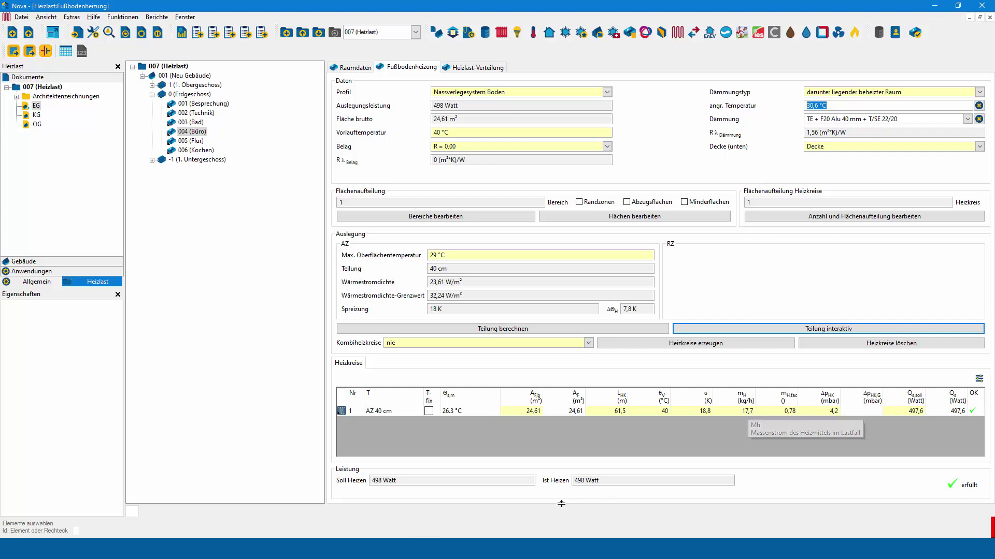
click(452, 549)
- Scroll to the 400/20 pipe-spacing cross-section in Excel, then return to Nova
scroll(703, 429, down, 4)
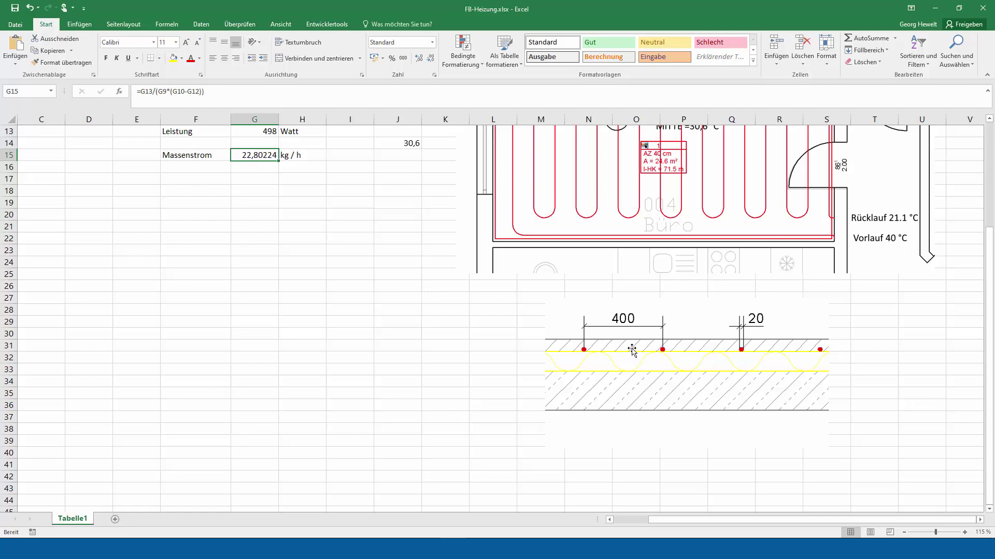
click(462, 536)
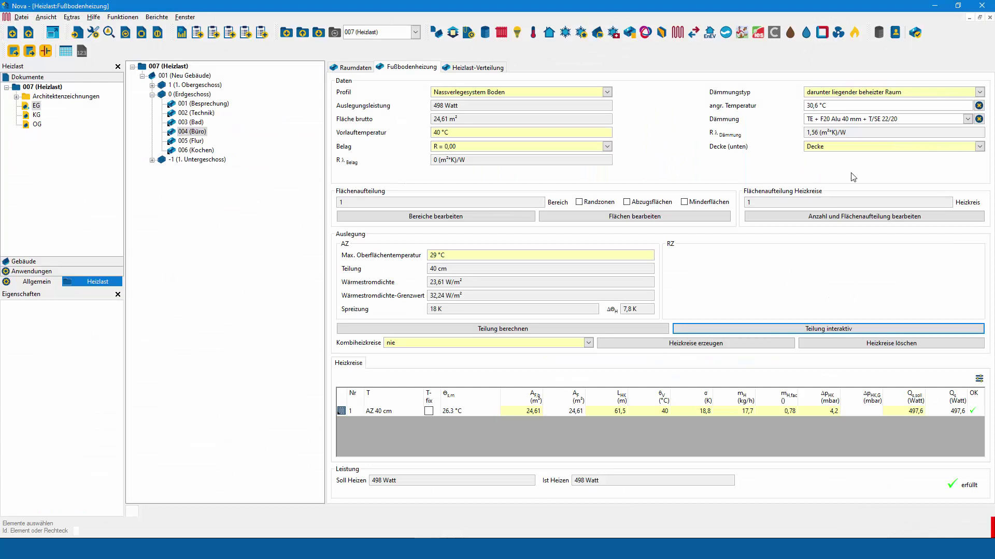
- Try 5 cm pipe spacing via the interactive chart (1306 W), then keep 40 cm spacing
double_click(804, 105)
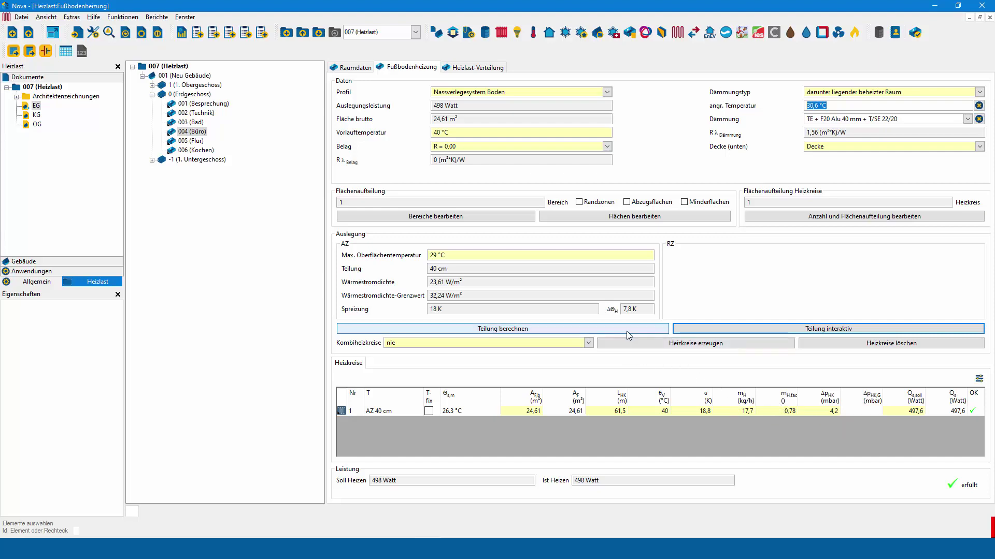
click(695, 333)
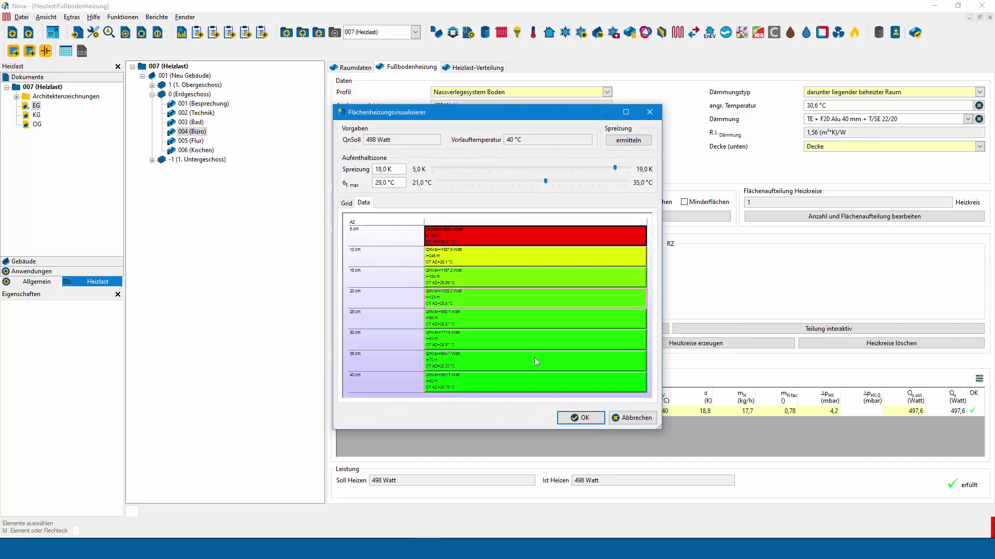
click(581, 418)
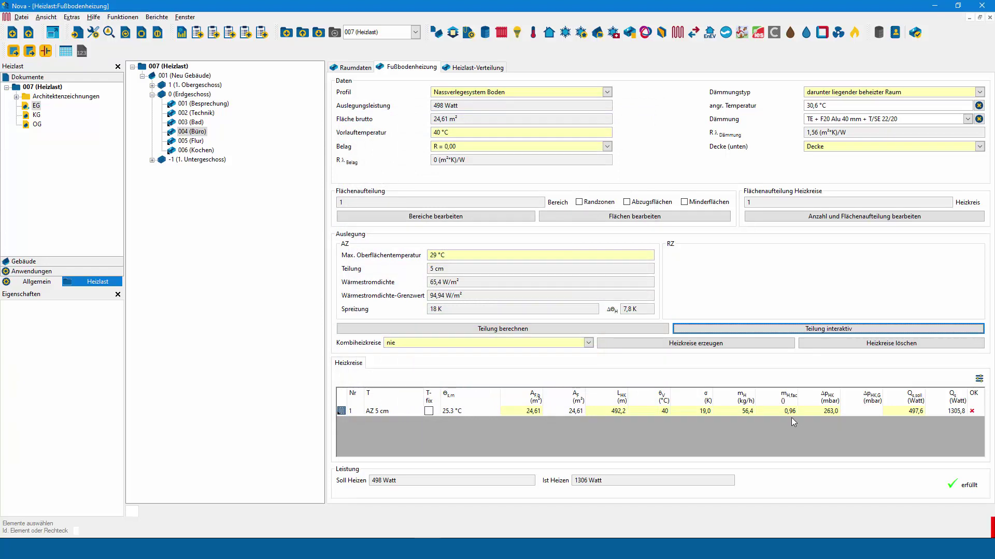
mouse_move(828, 328)
click(727, 327)
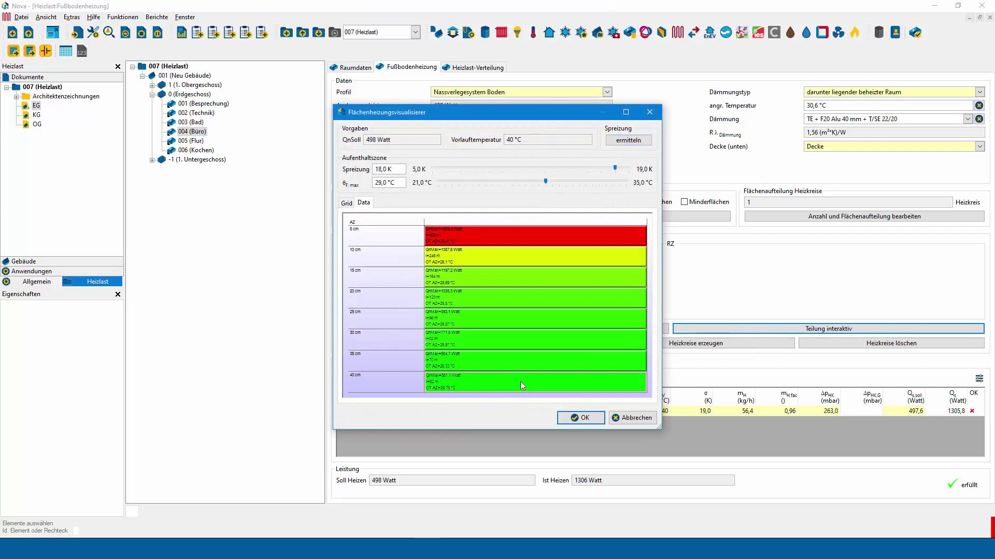
click(582, 418)
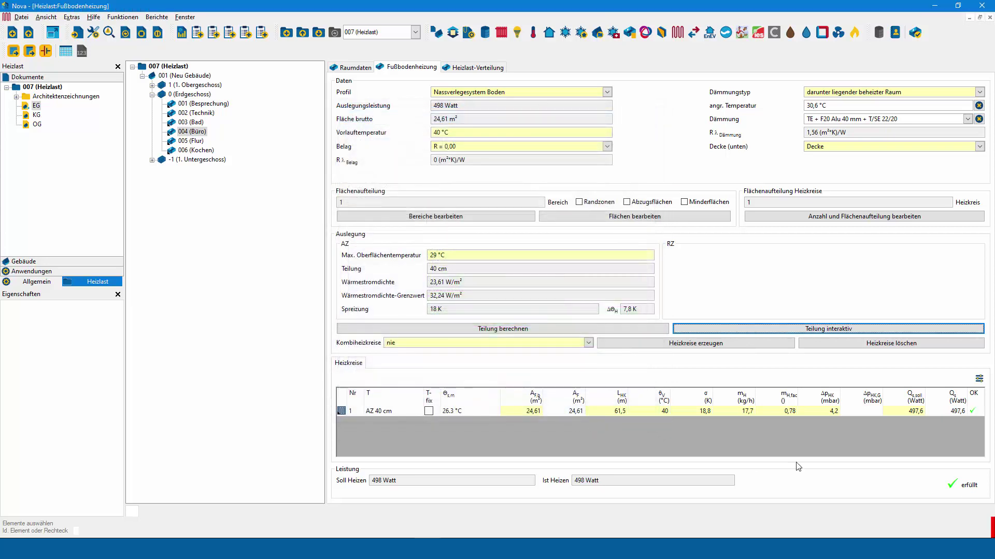
- Try 22 and 23 °C for the room below, settling on 22,5 °C (22,7 kg/h, 6,5 mbar)
drag(849, 105, 789, 105)
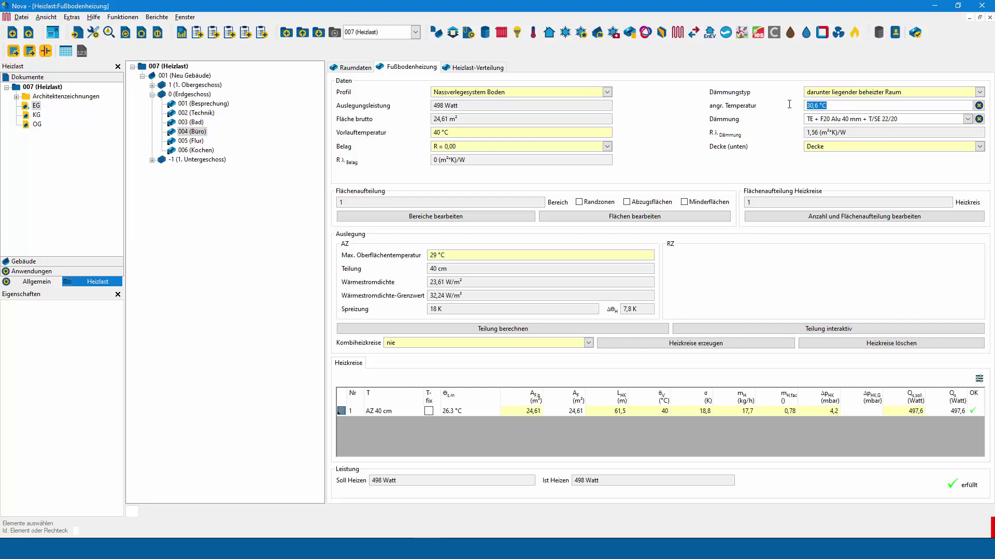
text(22)
key(Tab)
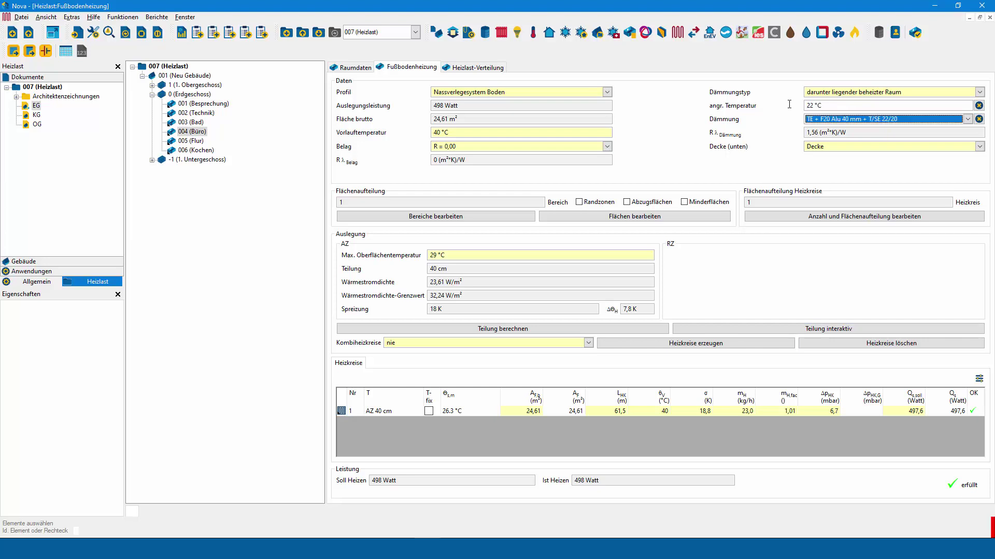
click(832, 106)
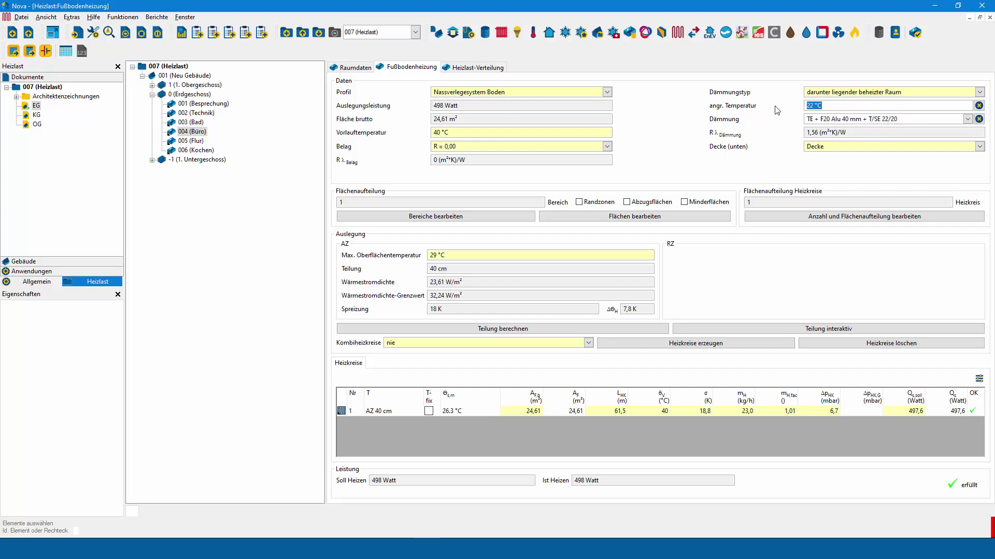
text(23)
key(Tab)
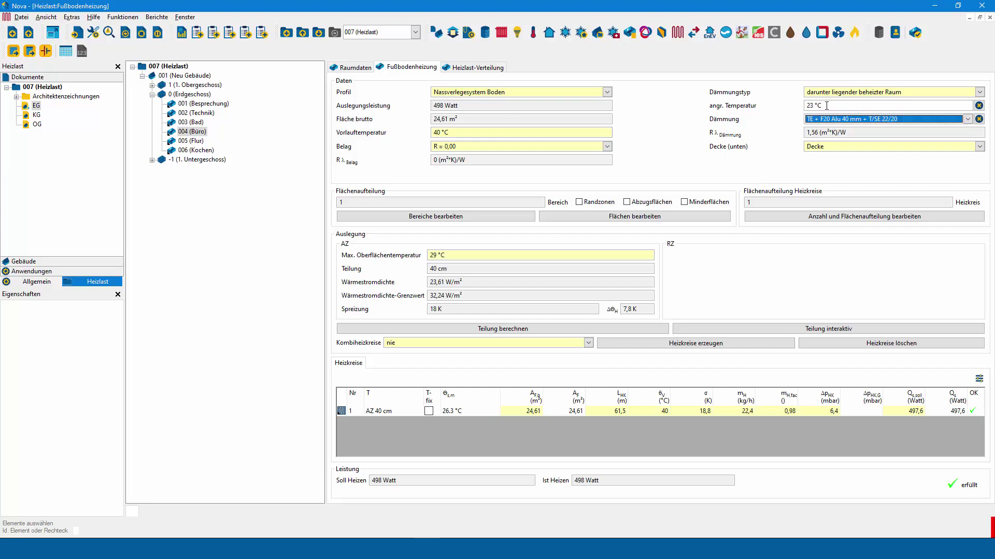
click(827, 106)
text(22,5)
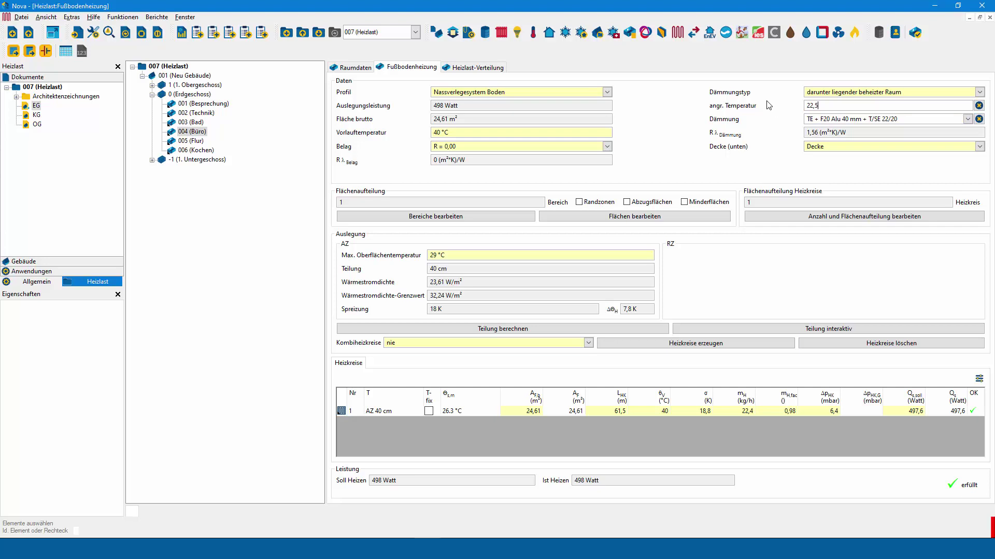
key(Tab)
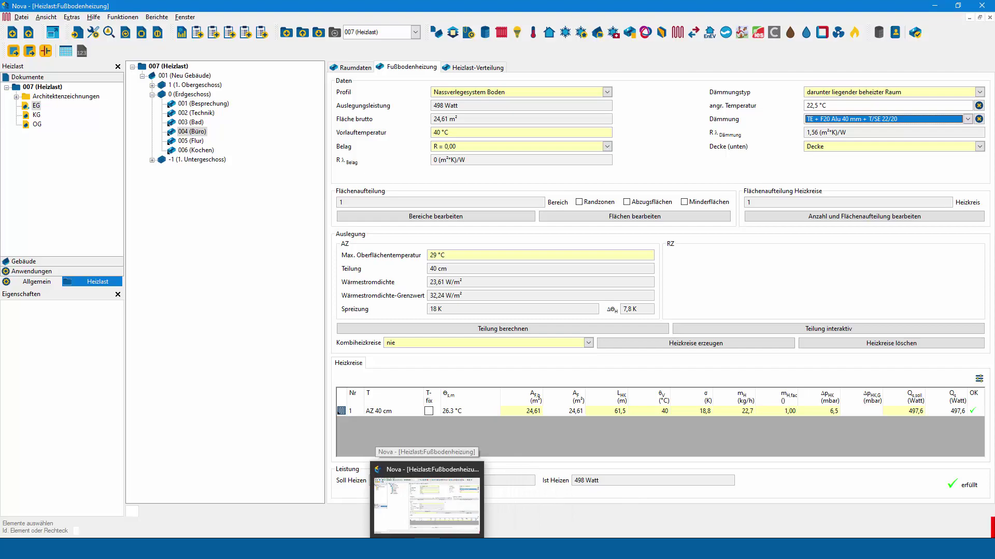
- Switch to FB-Heizung.xlsx showing the 400/20 cross-section and G15 mass-flow formula
click(441, 497)
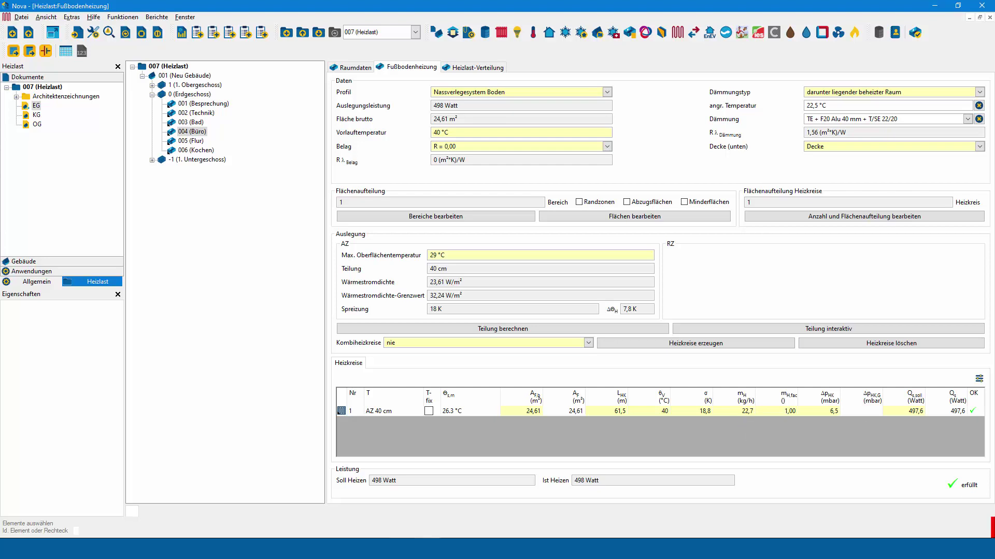
key(alt+Tab)
- Scroll Tabelle1 to compare Excel's 22,80224 kg/h mass flow with Nova's 22,7 kg/h
scroll(334, 399, down, 3)
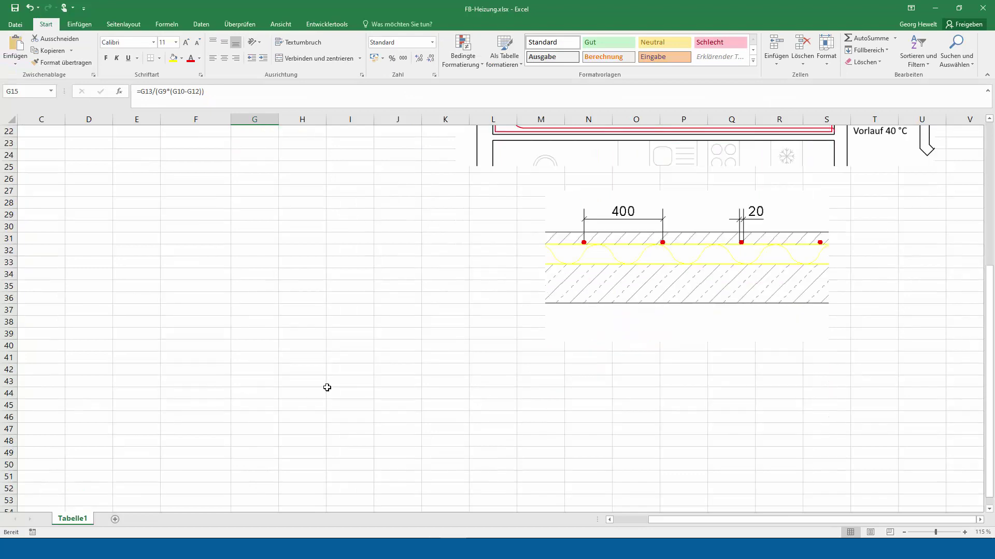
scroll(327, 386, up, 6)
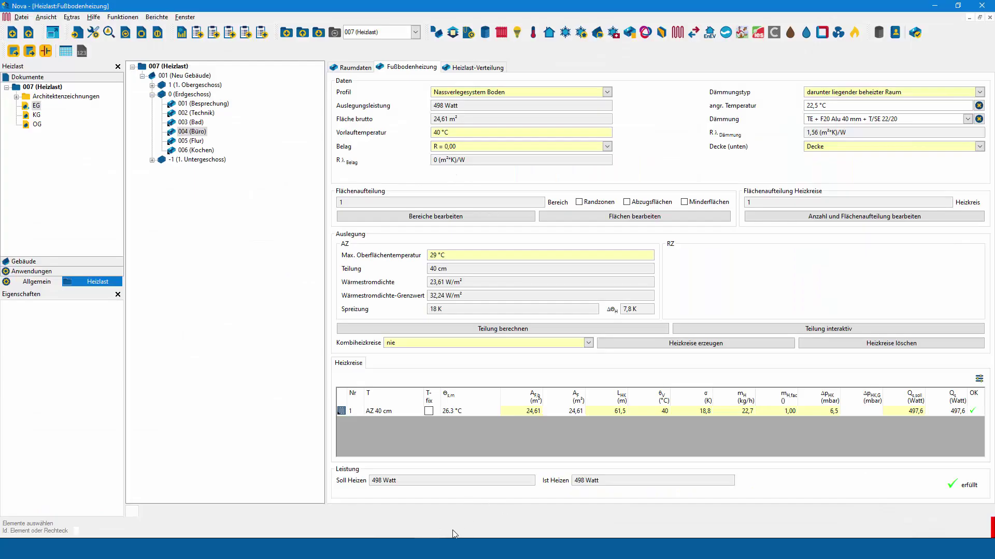
click(477, 68)
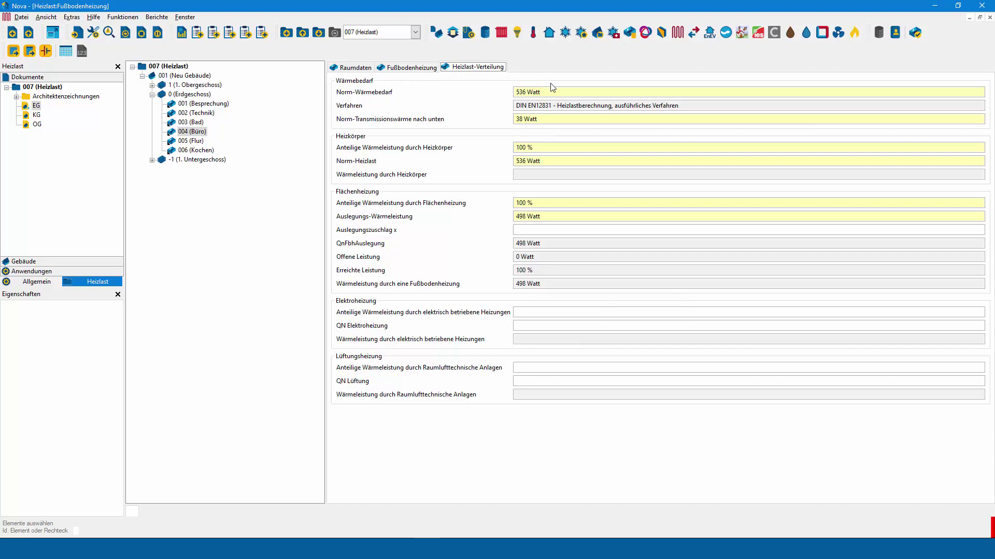
click(415, 68)
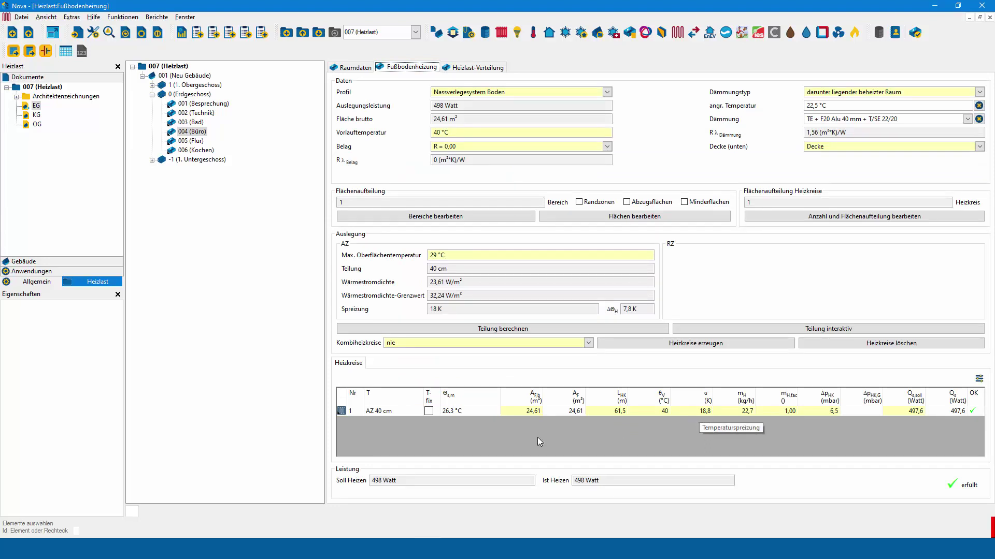
click(343, 411)
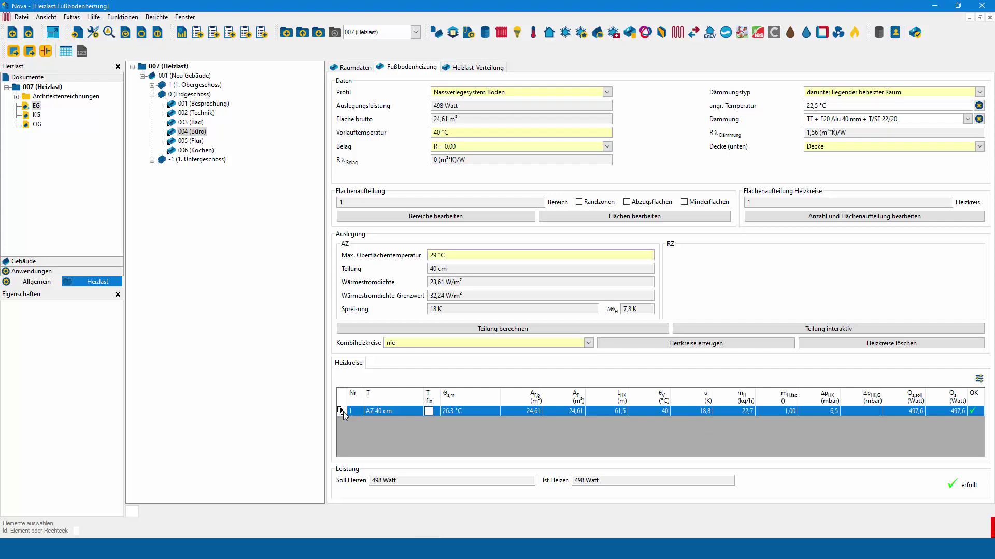
double_click(343, 411)
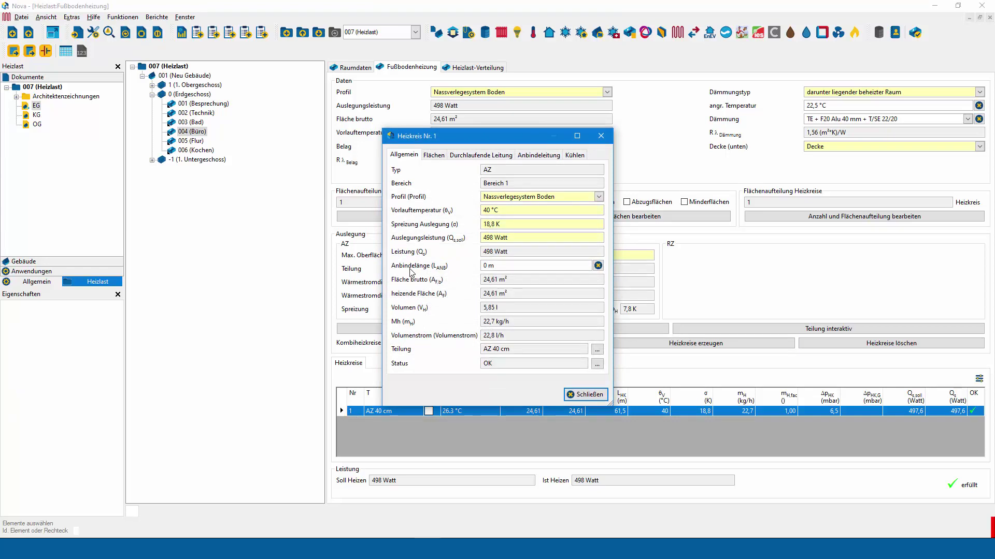
click(438, 156)
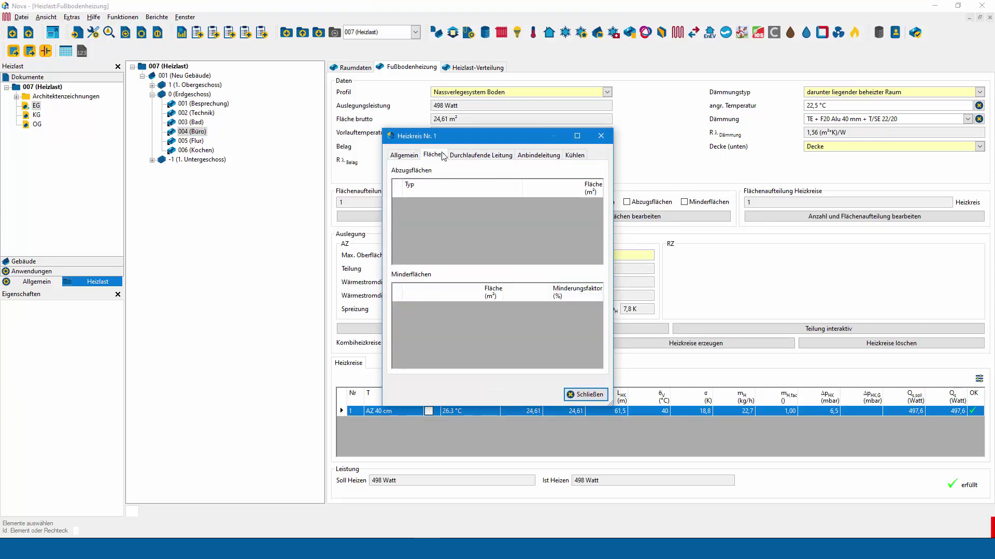
click(480, 157)
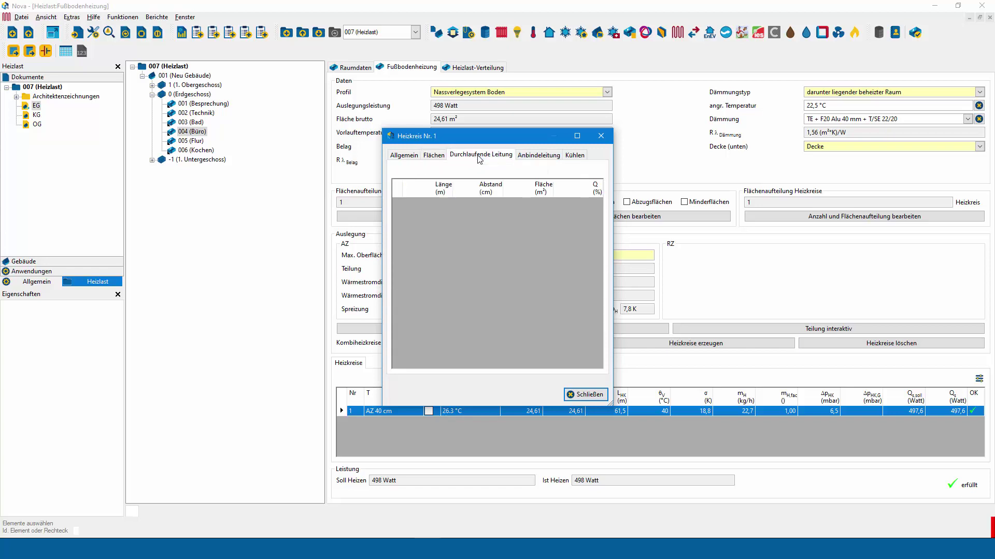
click(536, 156)
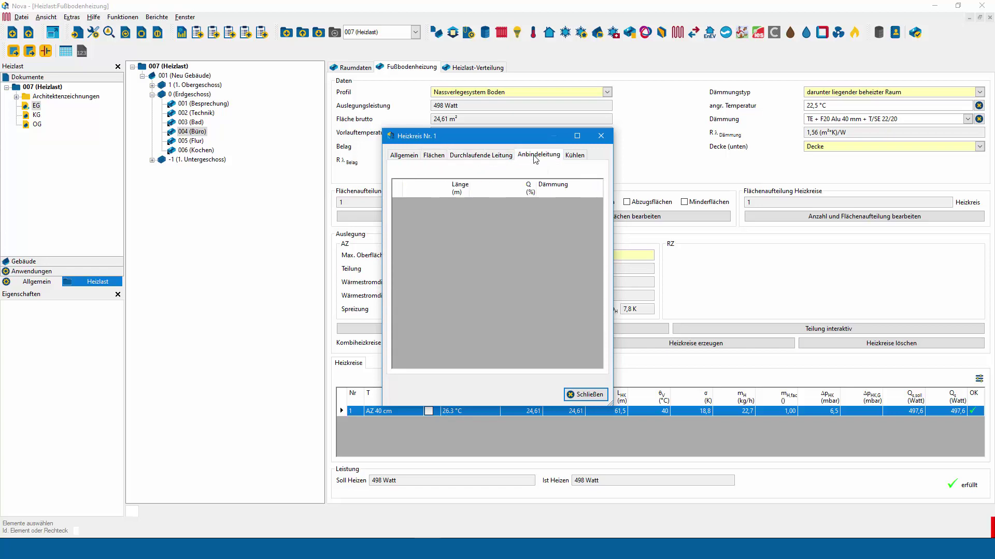
click(409, 156)
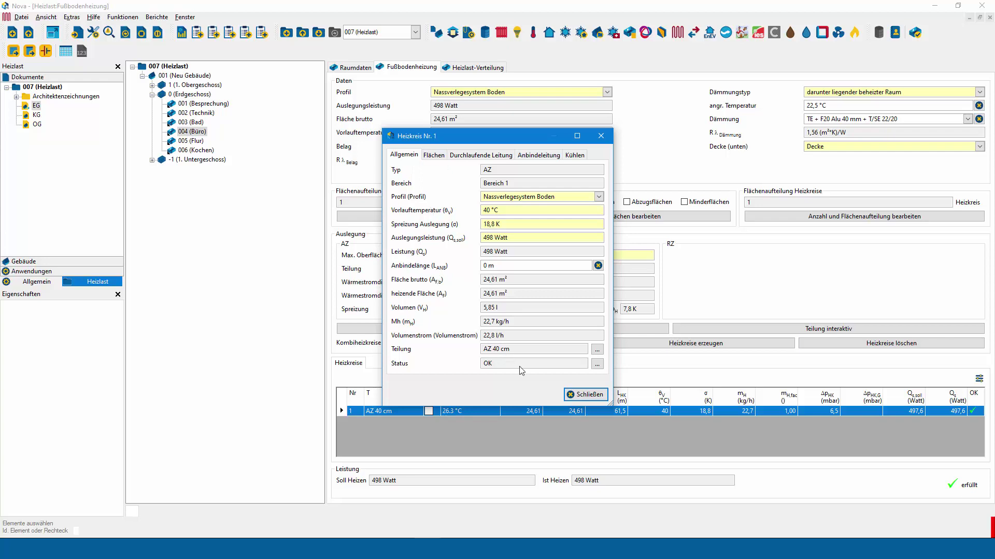
click(585, 395)
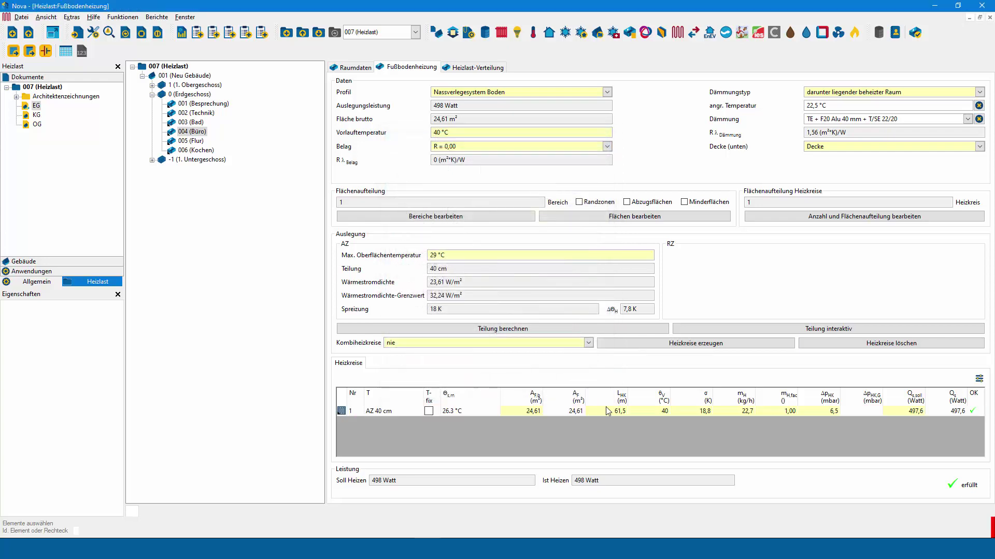